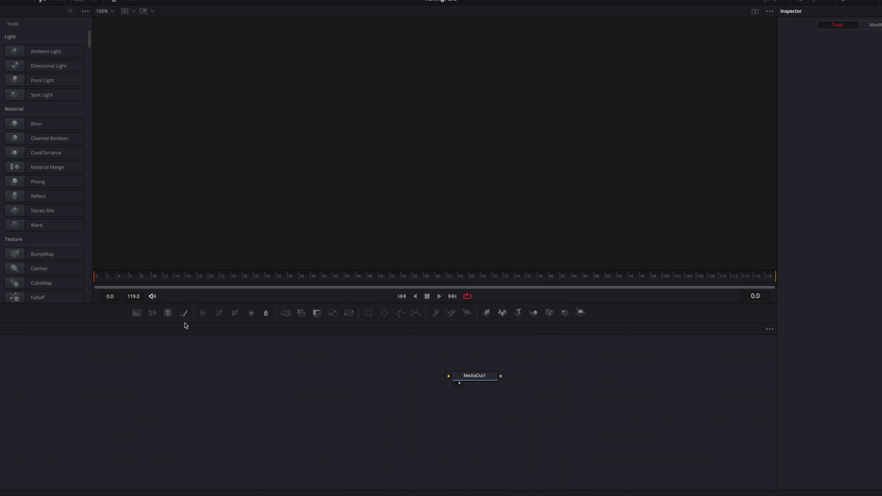
# Add a Text+ node feeding MediaOut1 and enter the letter T
pyautogui.moveTo(185, 325); pyautogui.dragTo(449, 376)
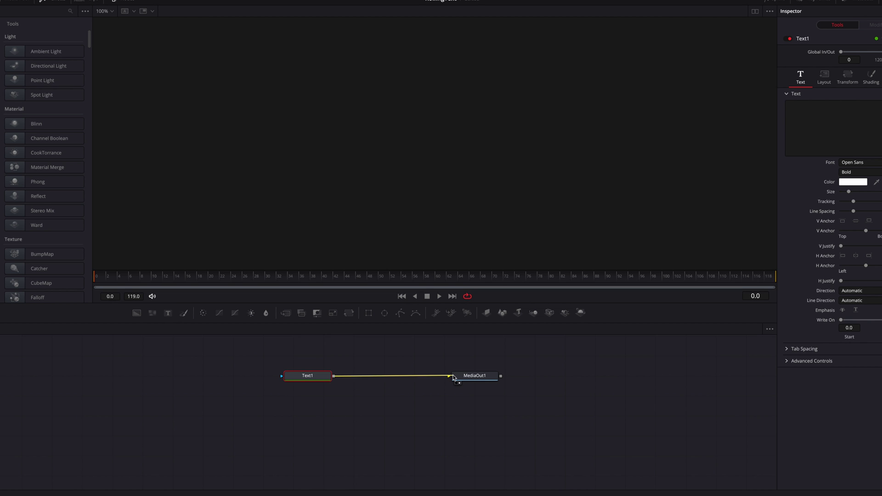
pyautogui.click(768, 110)
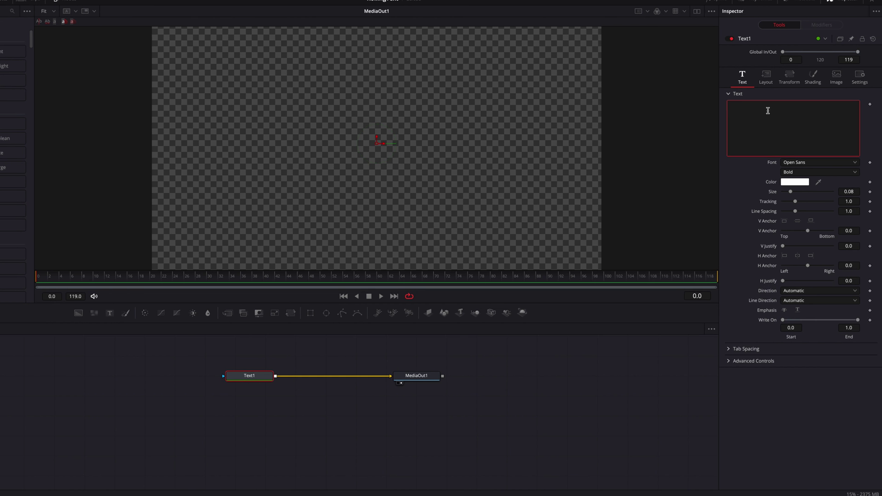
pyautogui.write('T')
# Set the T to size 0.2535 in the Teko font
pyautogui.moveTo(852, 191); pyautogui.dragTo(833, 170)
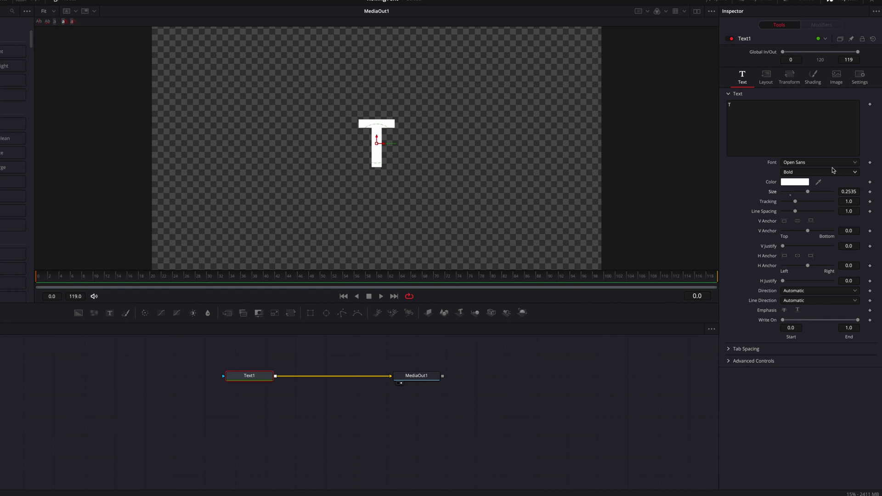
pyautogui.click(825, 164)
pyautogui.scroll(-10, 810, 322)
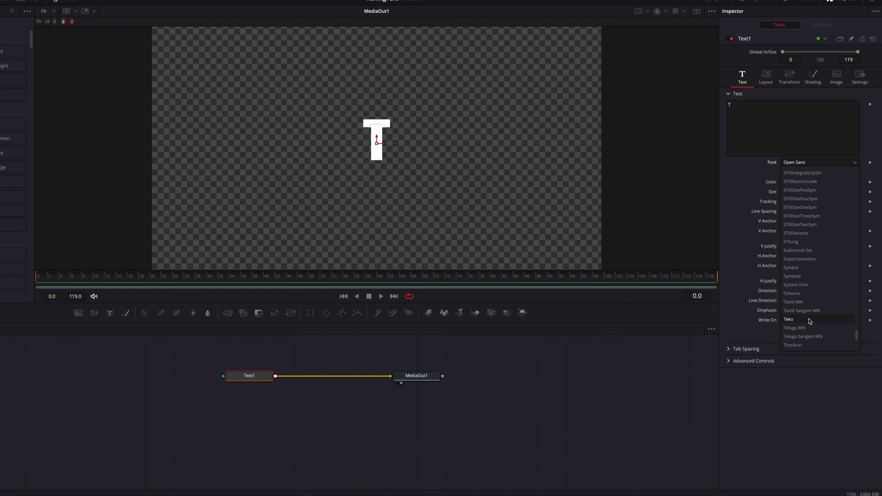
pyautogui.click(810, 322)
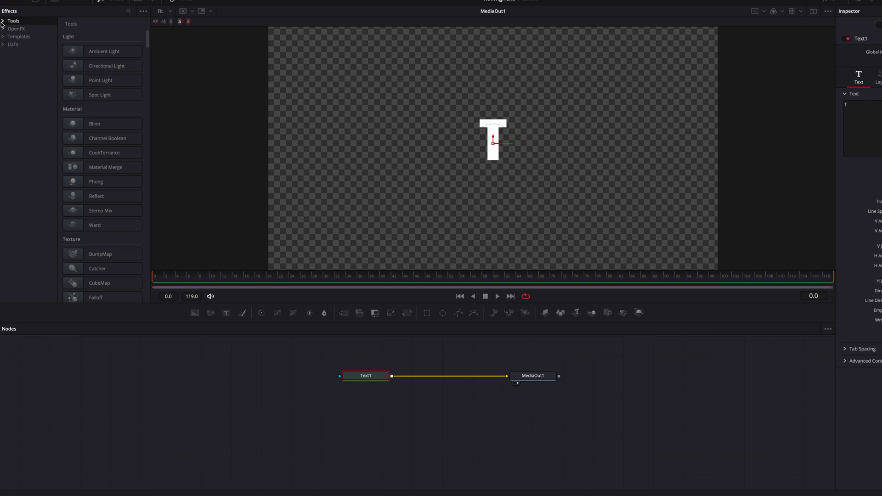
# Insert a Duplicate node between Text1 and MediaOut1 with 5 copies at Center Y 0.6713
pyautogui.click(3, 21)
pyautogui.click(22, 68)
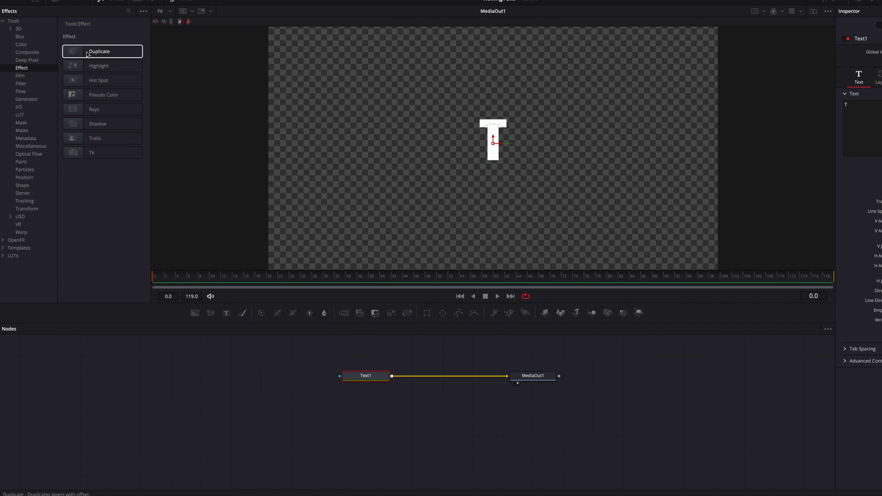
pyautogui.moveTo(99, 52); pyautogui.dragTo(438, 376)
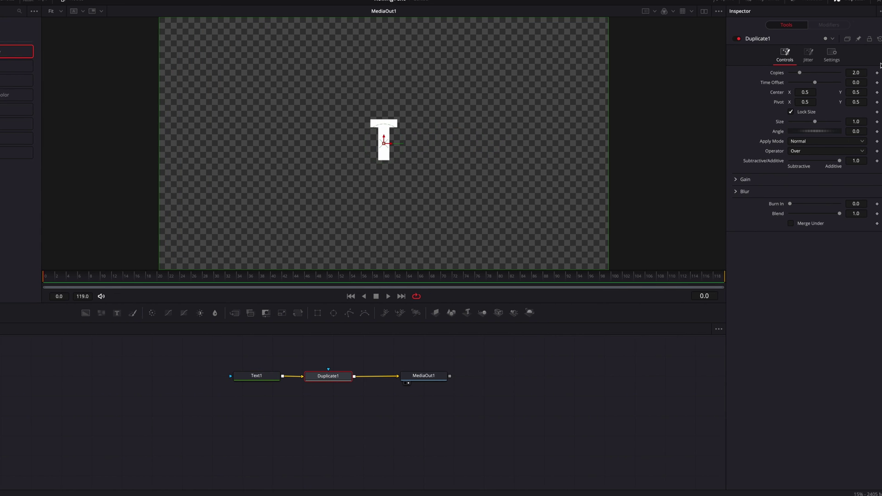
pyautogui.click(860, 72)
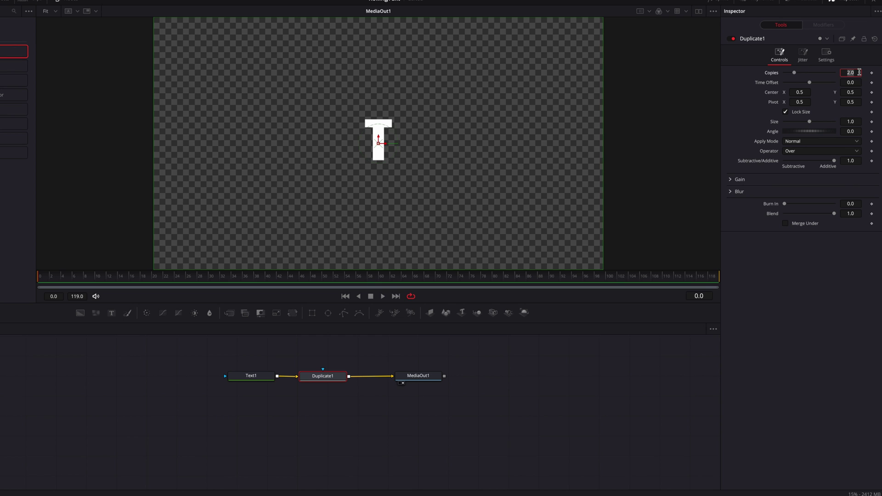
pyautogui.write('5')
pyautogui.press('Return')
pyautogui.moveTo(849, 92); pyautogui.dragTo(877, 92)
# Try shifting Text1's Center Y, undo it, then delete the Duplicate1 node
pyautogui.scroll(-2, 434, 238)
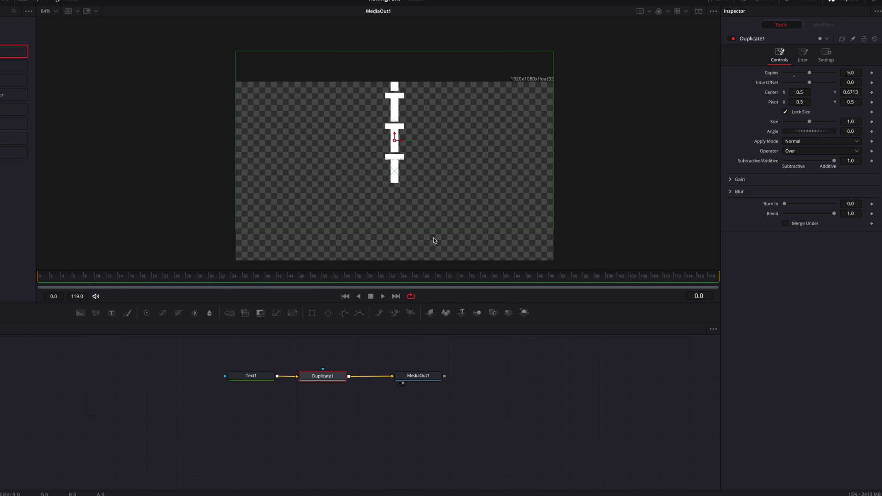
pyautogui.click(261, 378)
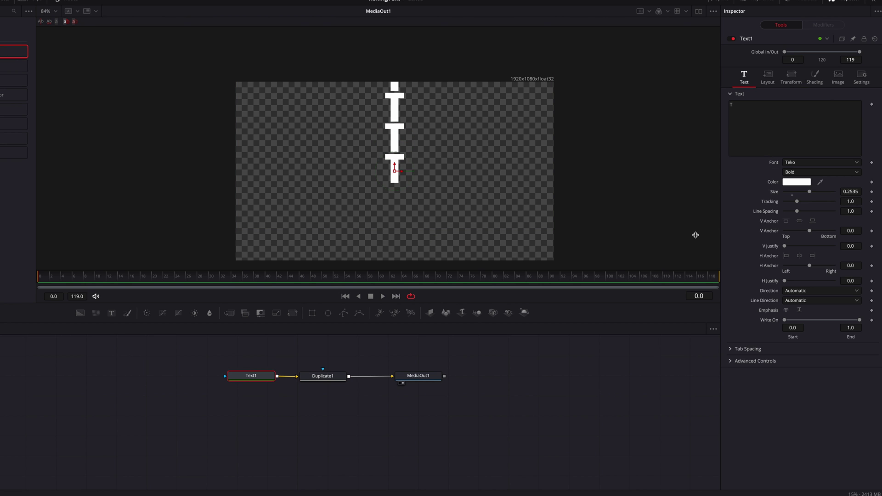
pyautogui.click(774, 82)
pyautogui.moveTo(857, 114); pyautogui.dragTo(822, 115)
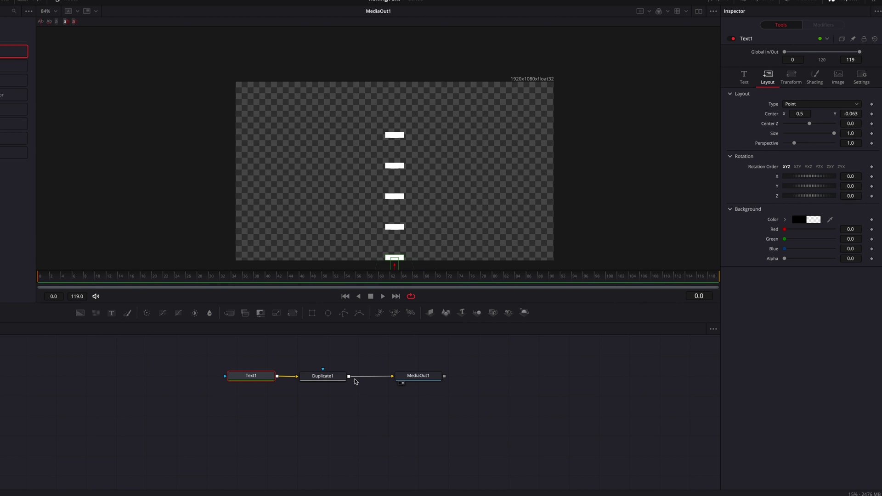
pyautogui.hotkey('ctrl', 'z')
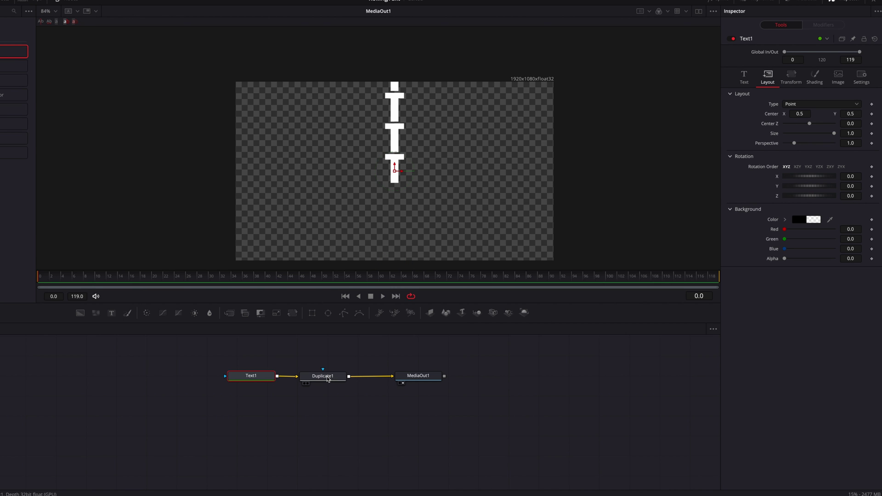
pyautogui.click(328, 379)
pyautogui.press('Delete')
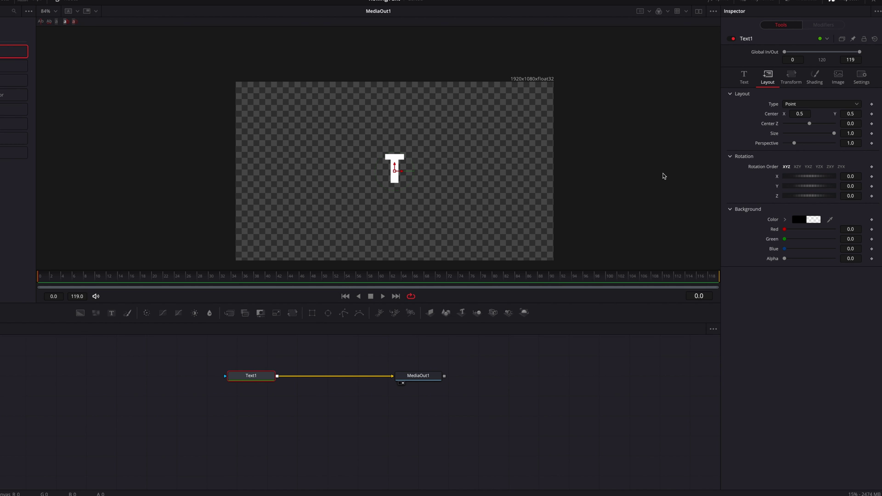
# Set Text1's canvas height to 4320 (1080*4) and fit the tall frame in the viewer
pyautogui.click(841, 82)
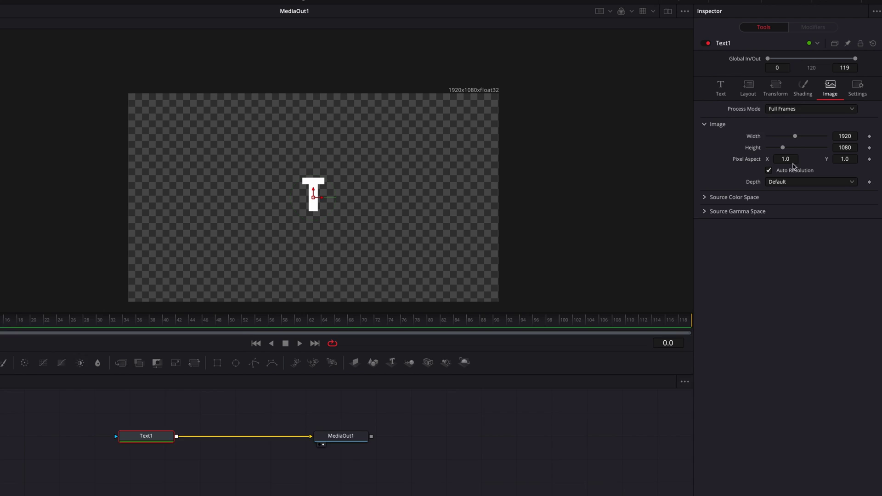
pyautogui.click(855, 154)
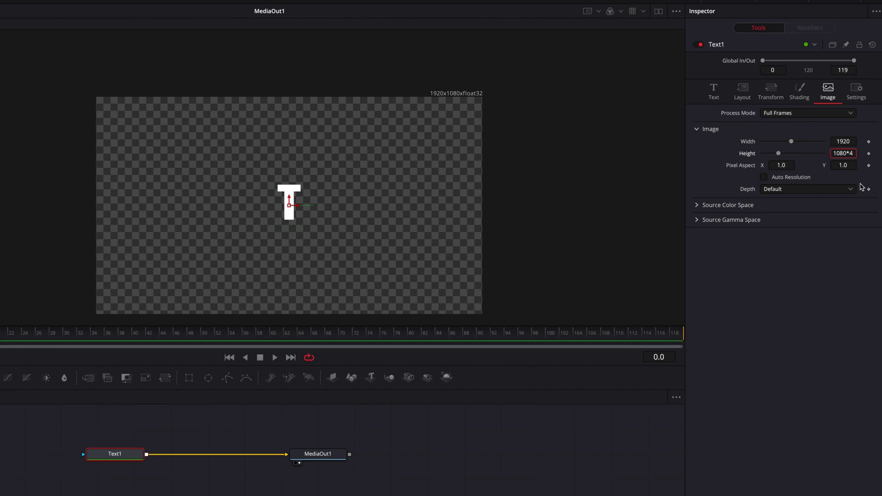
pyautogui.press('Tab')
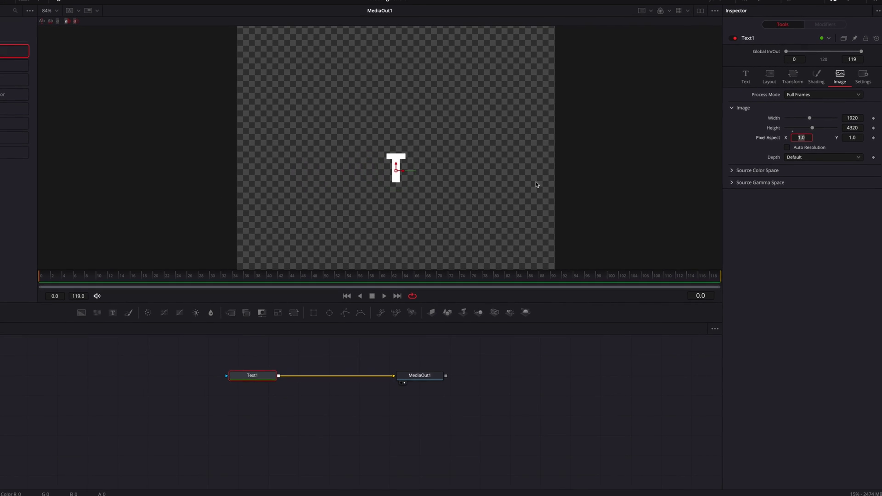
pyautogui.click(536, 182)
pyautogui.hotkey('ctrl', 'f')
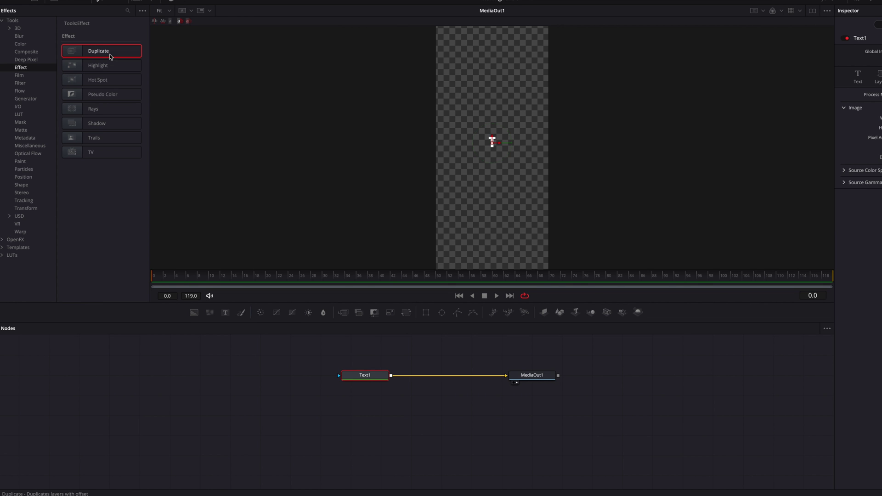
# Insert a 25-copy Duplicate node at Center Y 0.5427 and select it with Text1
pyautogui.moveTo(108, 52); pyautogui.dragTo(423, 378)
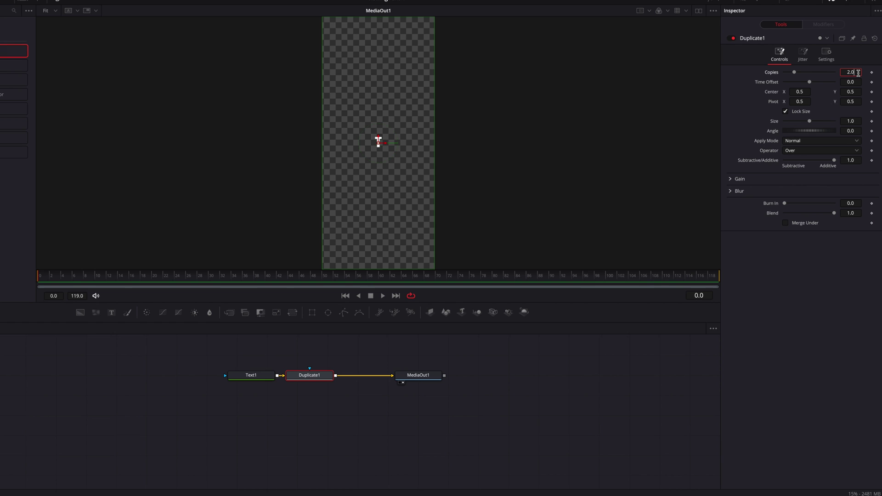
pyautogui.click(859, 72)
pyautogui.write('25')
pyautogui.press('Return')
pyautogui.moveTo(852, 92)
pyautogui.mouseDown()
pyautogui.moveTo(877, 92)
pyautogui.moveTo(844, 92)
pyautogui.mouseUp()
pyautogui.scroll(8, 379, 141)
pyautogui.moveTo(381, 105); pyautogui.dragTo(382, 104)
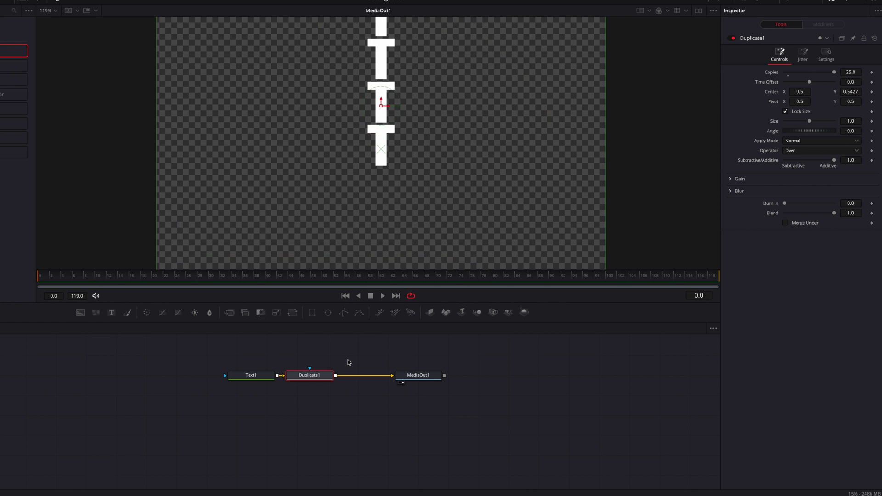
pyautogui.moveTo(249, 355); pyautogui.dragTo(282, 375)
# Paste a copy of the Text1/Duplicate1 pair and combine it with the original through Merge1
pyautogui.hotkey('ctrl', 'c')
pyautogui.hotkey('ctrl', 'v')
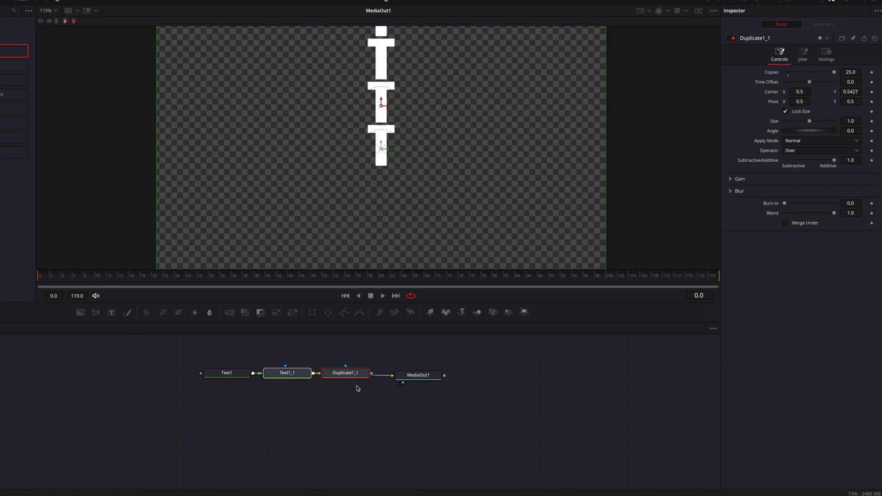
pyautogui.moveTo(353, 374); pyautogui.dragTo(285, 373)
pyautogui.click(266, 403)
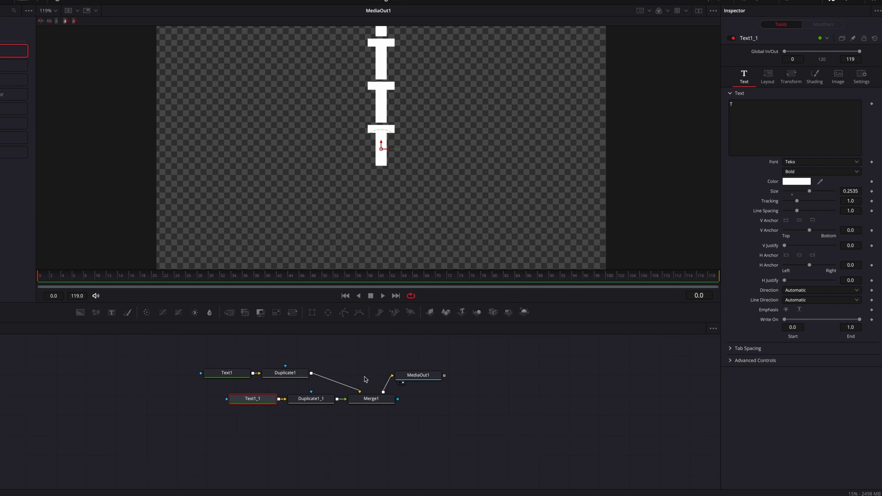
# Change the copied letter to E and shift it to Center X 0.566
pyautogui.click(757, 106)
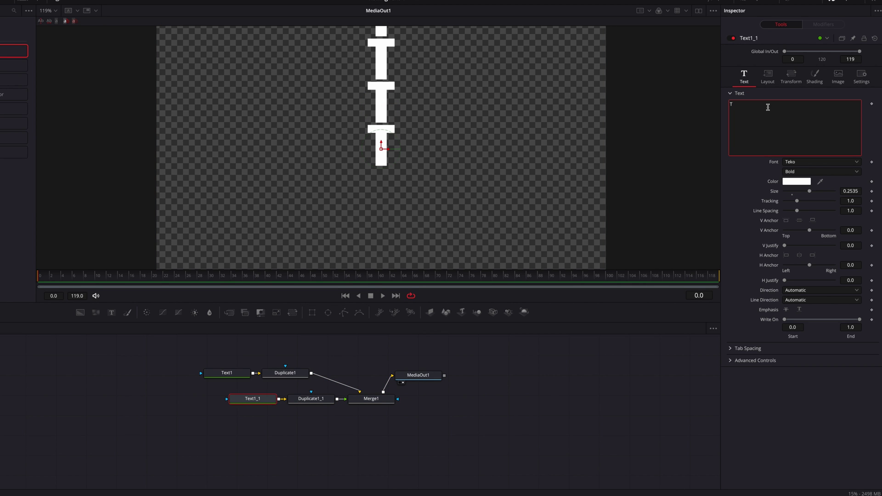
pyautogui.press('BackSpace')
pyautogui.write('E')
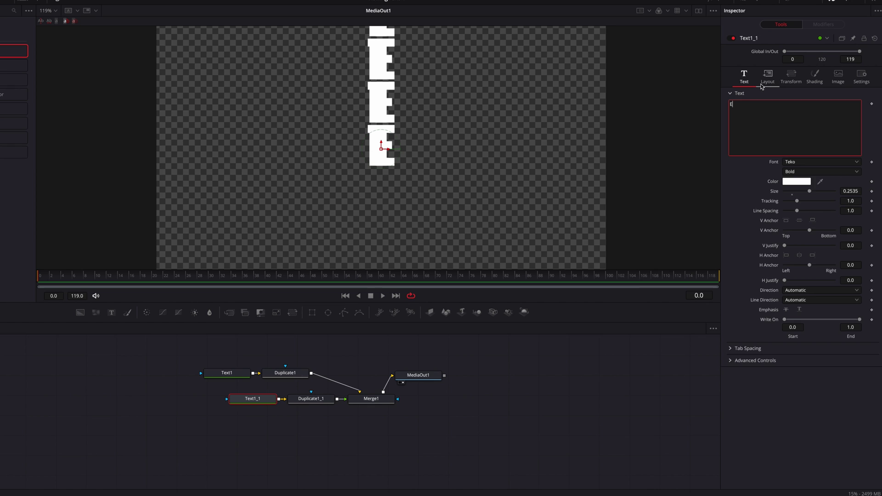
pyautogui.click(768, 80)
pyautogui.moveTo(792, 110); pyautogui.dragTo(806, 111)
pyautogui.moveTo(252, 392); pyautogui.dragTo(333, 411)
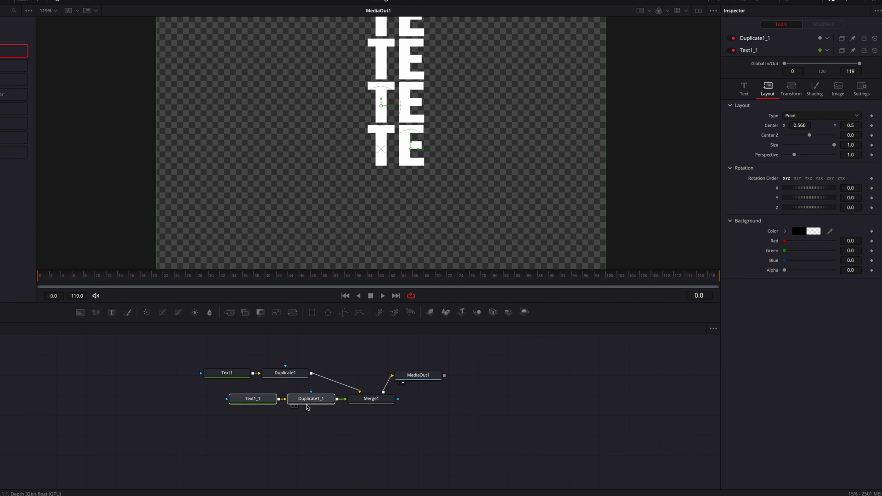
# Paste another letter pair merged over the stack, making it X at Center X 0.638
pyautogui.hotkey('ctrl', 'c')
pyautogui.hotkey('ctrl', 'v')
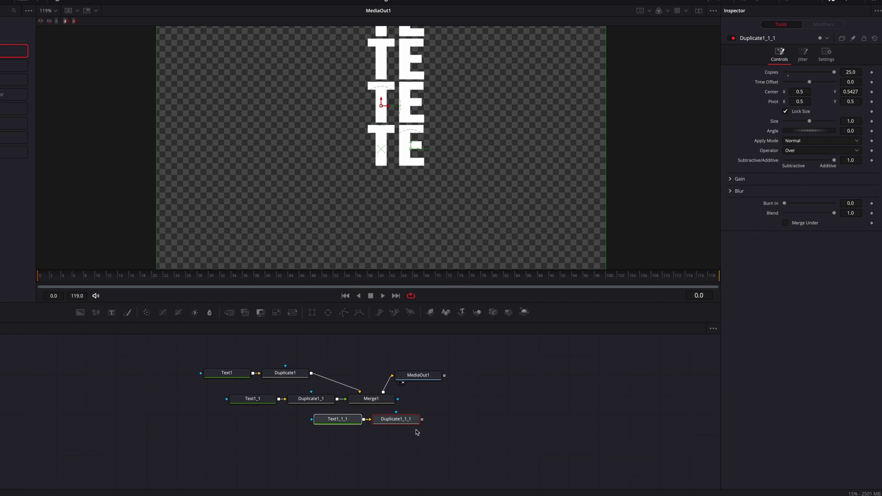
pyautogui.click(393, 426)
pyautogui.moveTo(392, 424); pyautogui.dragTo(552, 421)
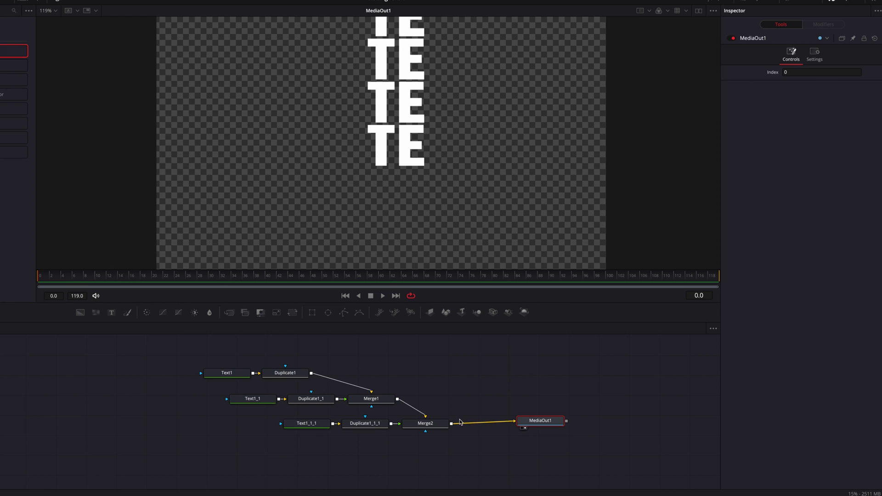
pyautogui.click(307, 423)
pyautogui.click(756, 106)
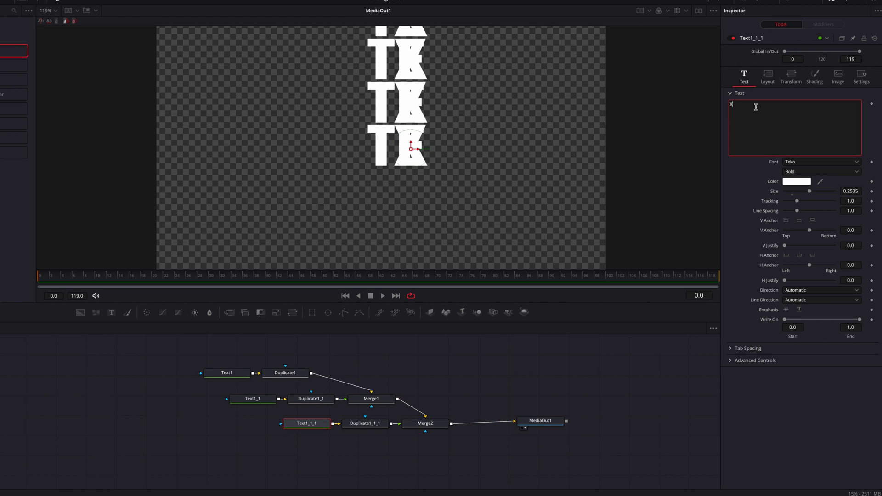
pyautogui.click(768, 76)
pyautogui.moveTo(801, 114); pyautogui.dragTo(834, 114)
# Copy the X layer pair and merge a fourth text branch over the stack via Merge3
pyautogui.moveTo(309, 416); pyautogui.dragTo(388, 440)
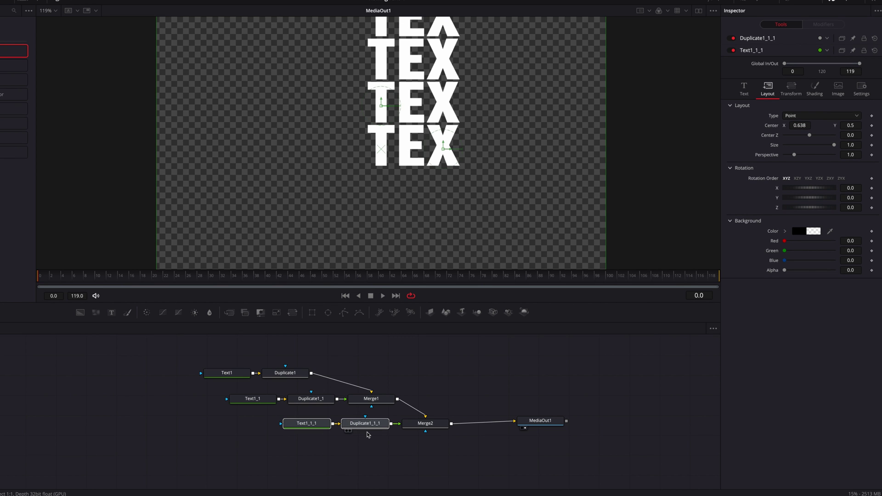
pyautogui.hotkey('ctrl', 'c')
pyautogui.hotkey('ctrl', 'v')
pyautogui.moveTo(444, 450); pyautogui.dragTo(452, 424)
# Make the fourth layer a T at Center X 0.711 so each row reads TEXT
pyautogui.moveTo(544, 422); pyautogui.dragTo(586, 442)
pyautogui.click(378, 443)
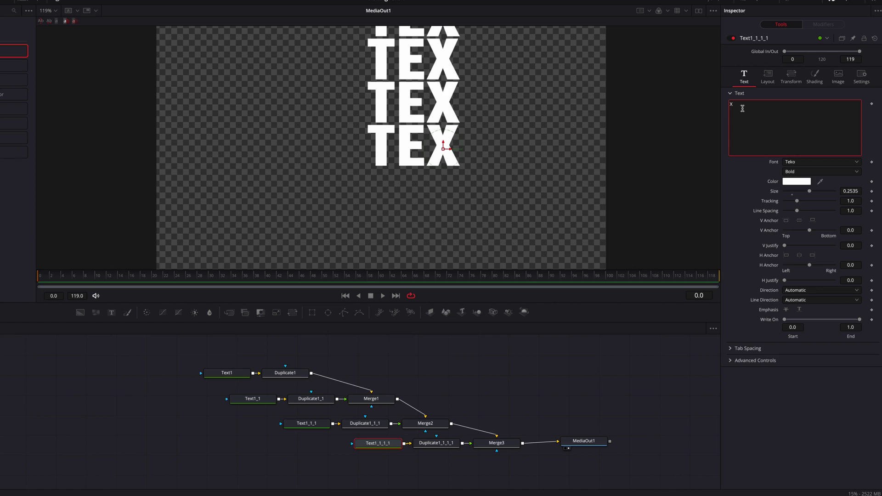
pyautogui.click(768, 75)
pyautogui.moveTo(800, 113); pyautogui.dragTo(824, 114)
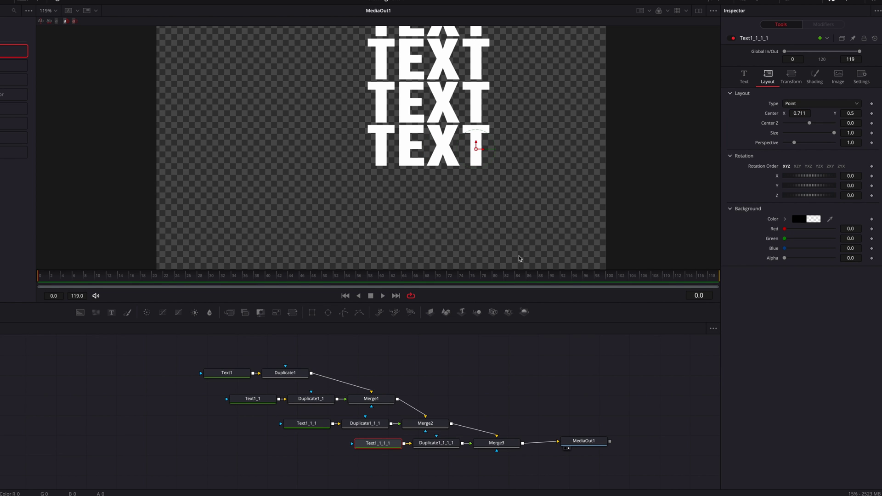
pyautogui.scroll(-5, 492, 215)
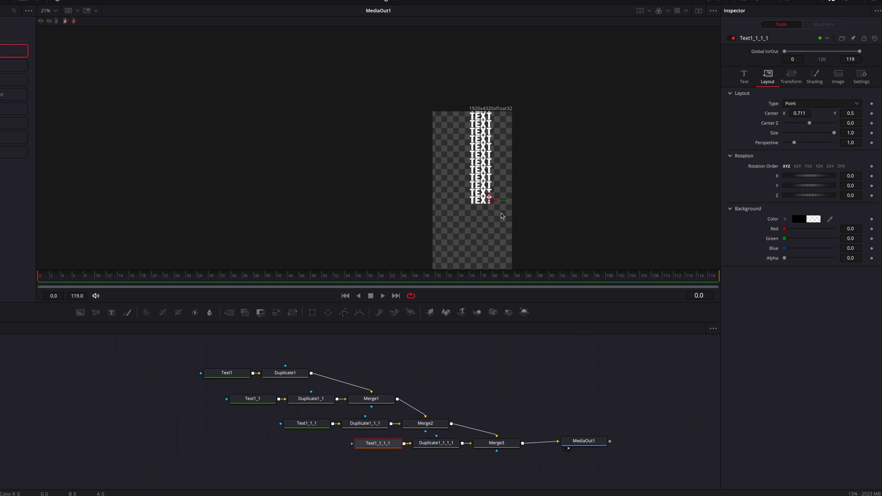
pyautogui.scroll(4, 502, 216)
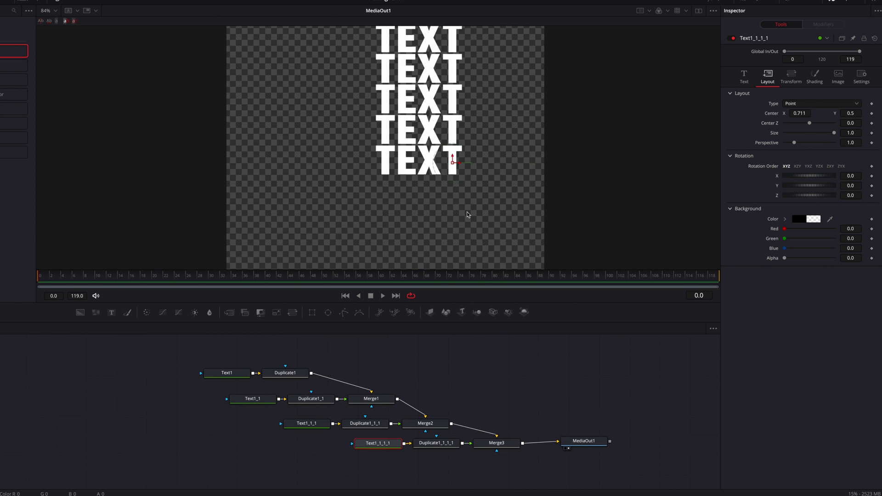
pyautogui.scroll(2, 467, 215)
pyautogui.moveTo(432, 216); pyautogui.dragTo(467, 222)
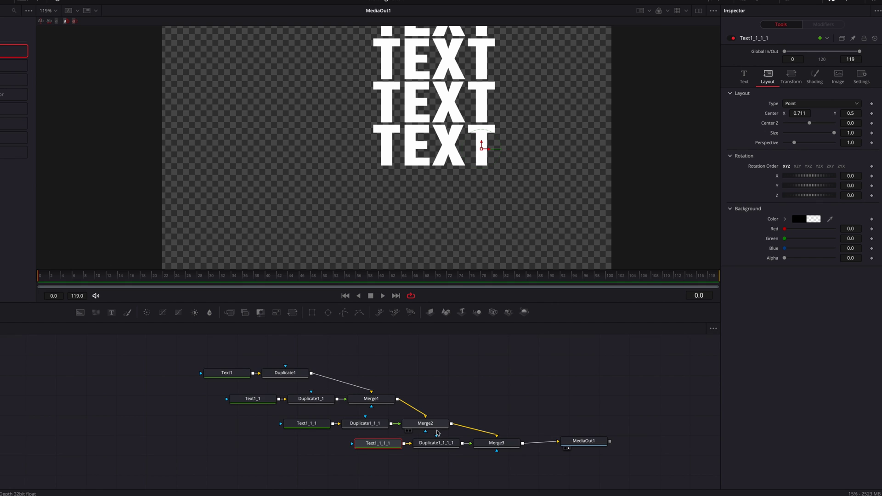
pyautogui.moveTo(560, 383); pyautogui.dragTo(519, 367)
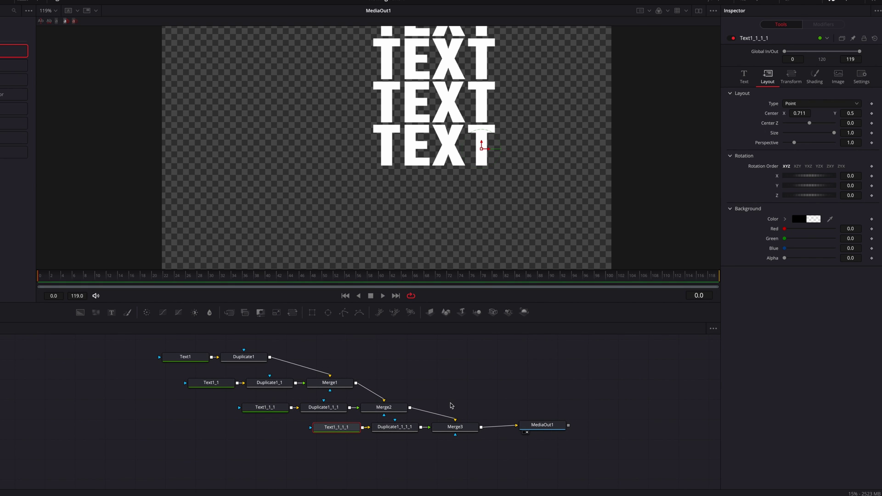
# Add a Background node and merge the text stack over it into MediaOut1
pyautogui.moveTo(93, 317); pyautogui.dragTo(479, 455)
pyautogui.moveTo(554, 426); pyautogui.dragTo(634, 429)
pyautogui.moveTo(539, 454); pyautogui.dragTo(597, 429)
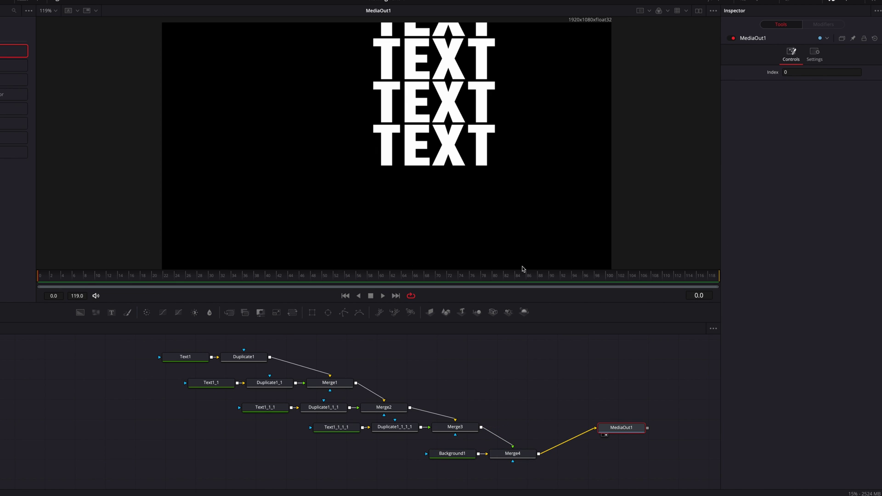
pyautogui.scroll(-2, 526, 230)
pyautogui.hotkey('ctrl', 'f')
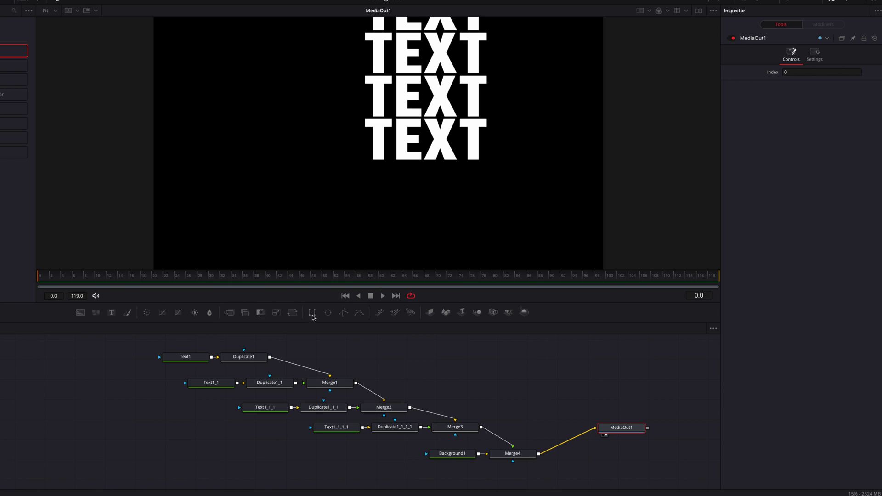
# Mask Merge4 with a Rectangle of height about 0.168 so one row shows
pyautogui.moveTo(312, 317); pyautogui.dragTo(513, 457)
pyautogui.moveTo(480, 80); pyautogui.dragTo(478, 124)
pyautogui.moveTo(852, 146); pyautogui.dragTo(834, 155)
pyautogui.scroll(2, 452, 150)
# Set Merge4's Center X to 0.415 to move the TEXT row toward centre
pyautogui.scroll(-2, 570, 191)
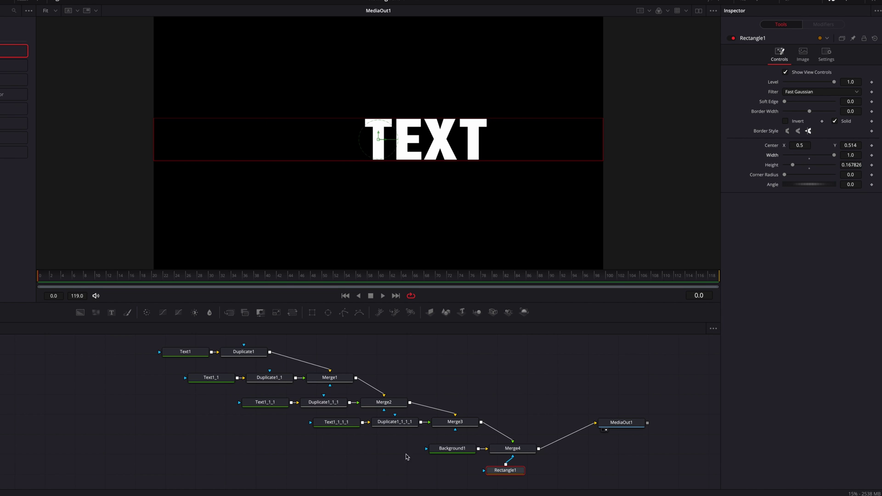
pyautogui.click(513, 448)
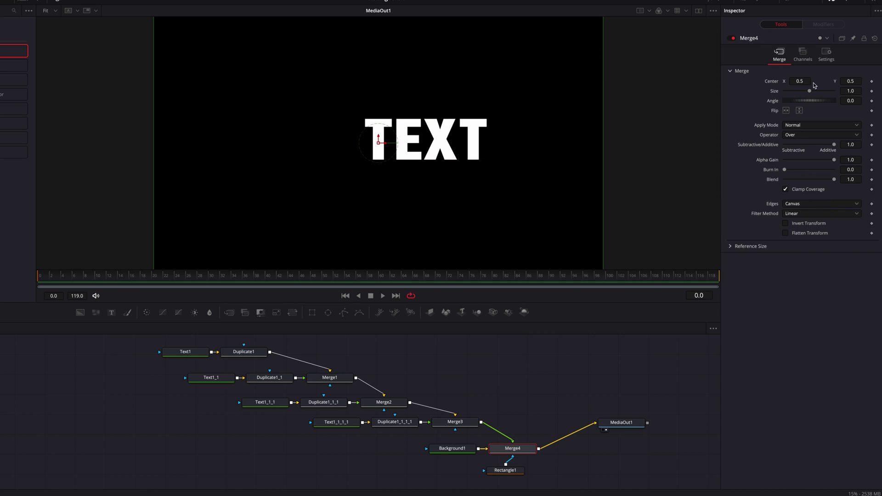
pyautogui.moveTo(806, 80); pyautogui.dragTo(788, 81)
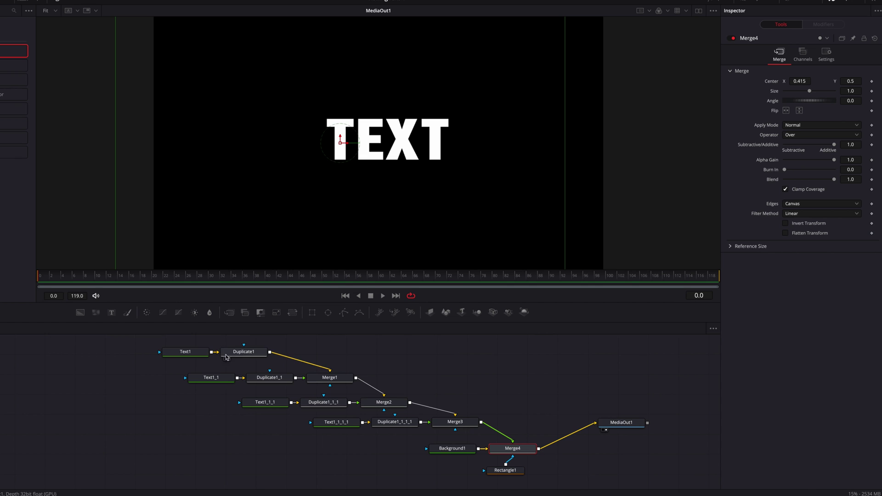
# Keyframe Text1's Center at the first and last frames, lowering the letter at the start frame
pyautogui.click(197, 354)
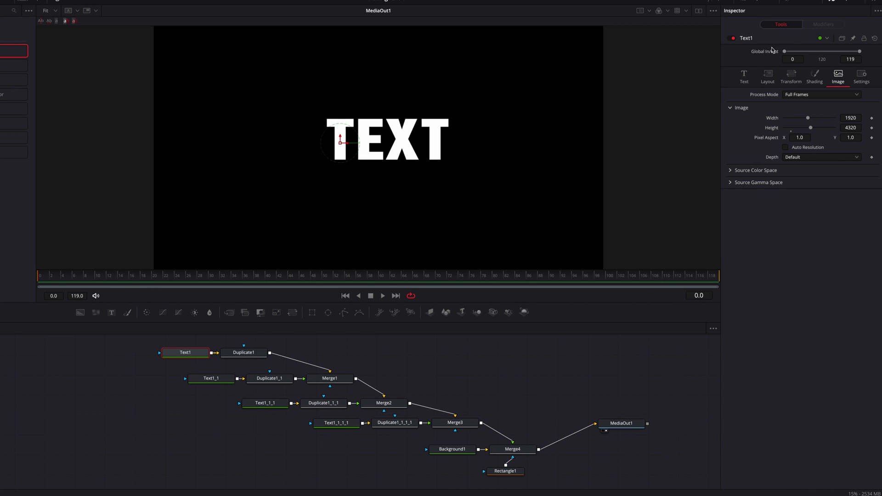
pyautogui.click(768, 77)
pyautogui.click(872, 113)
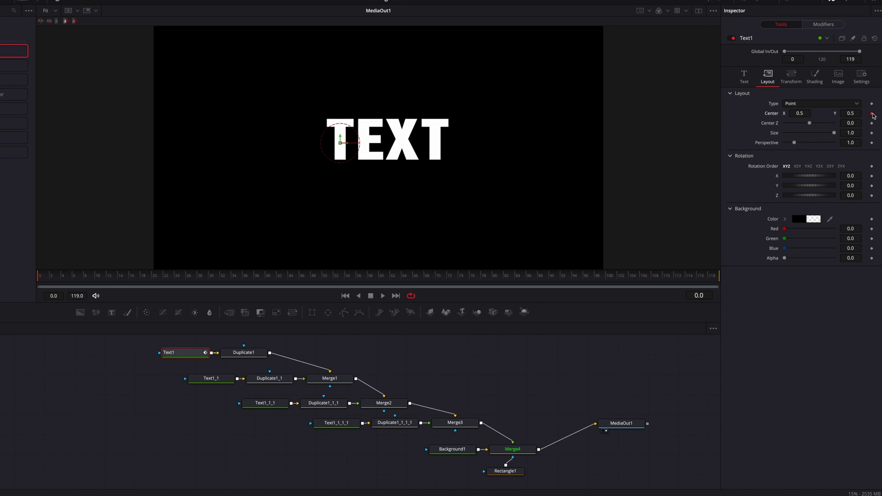
pyautogui.click(698, 278)
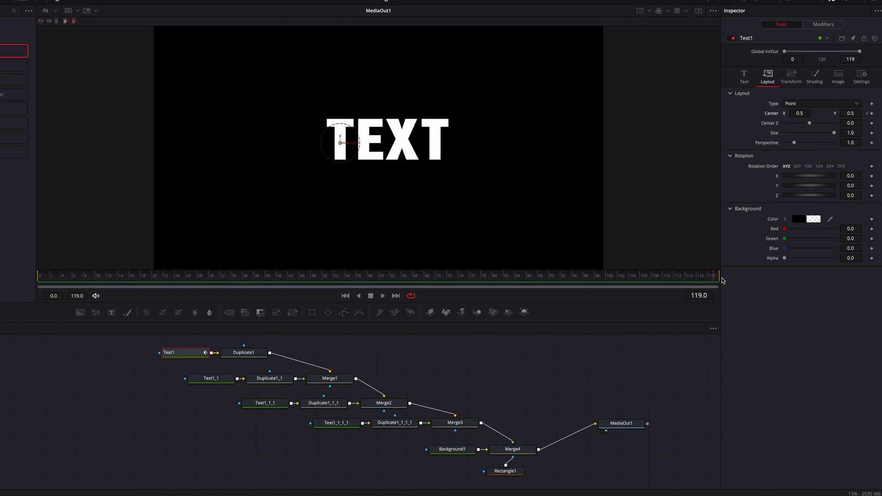
pyautogui.click(871, 114)
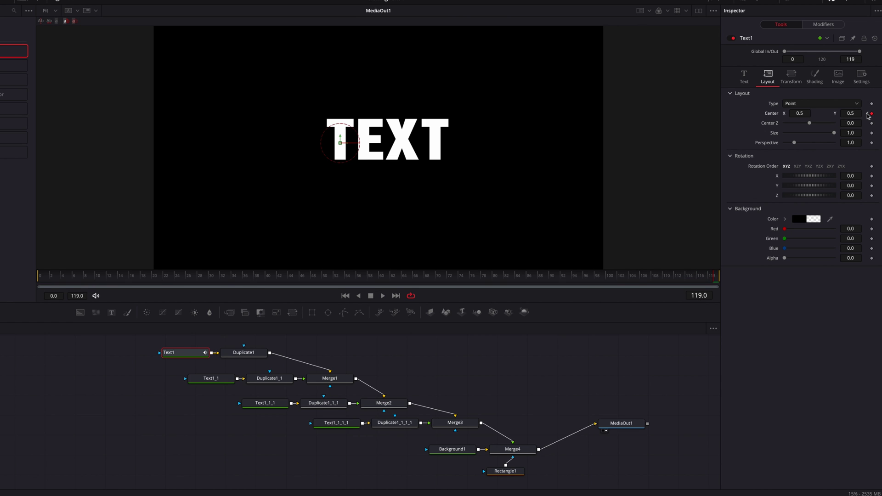
pyautogui.click(868, 114)
pyautogui.moveTo(856, 113); pyautogui.dragTo(736, 113)
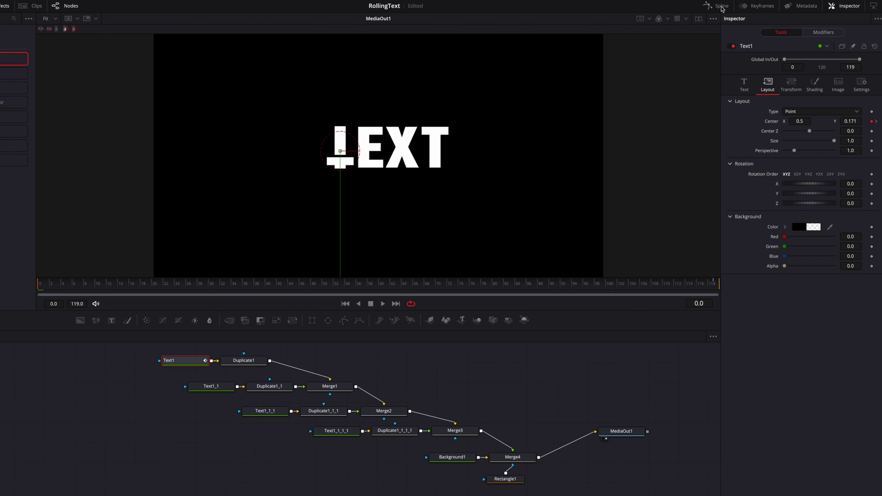
# Smooth Text1's Displacement keyframes in the Spline editor and drag the top handle left into an S-curve
pyautogui.click(720, 5)
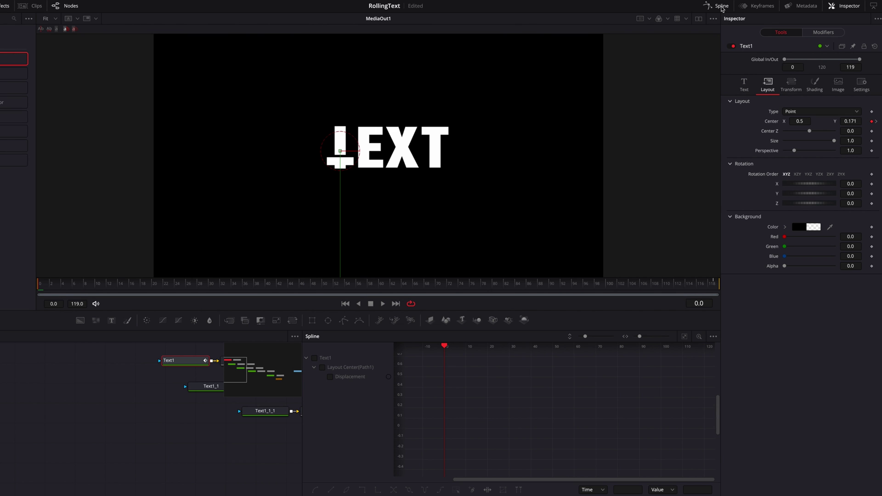
pyautogui.click(355, 369)
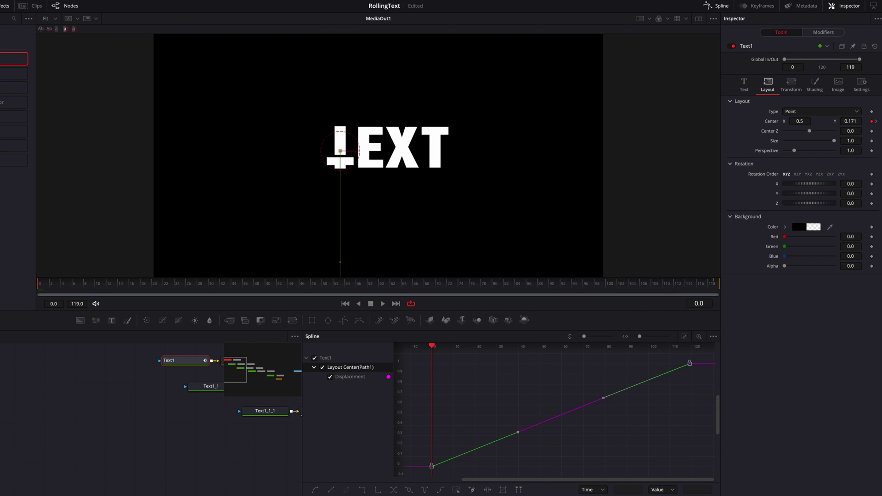
pyautogui.press('s')
pyautogui.moveTo(602, 366); pyautogui.dragTo(452, 385)
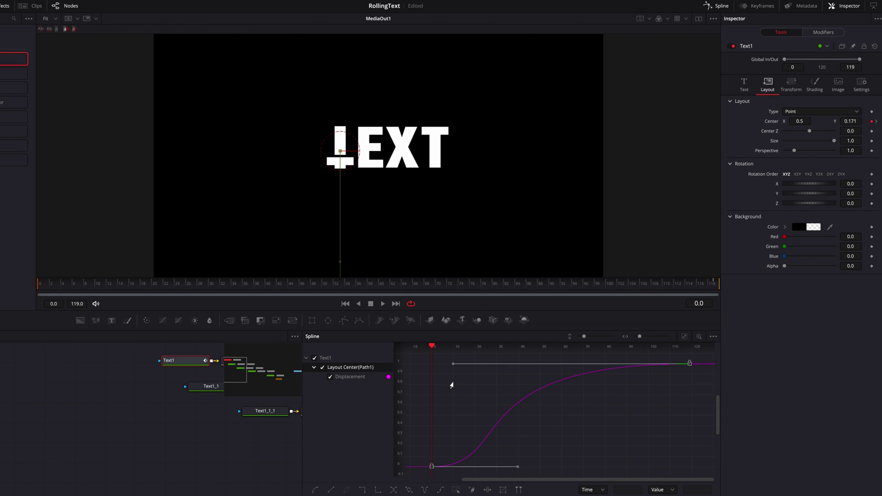
# Keyframe Text1_1's Center at frames 0 and 119, lowering Center Y to 0.2439 so E lines up
pyautogui.click(723, 7)
pyautogui.click(230, 389)
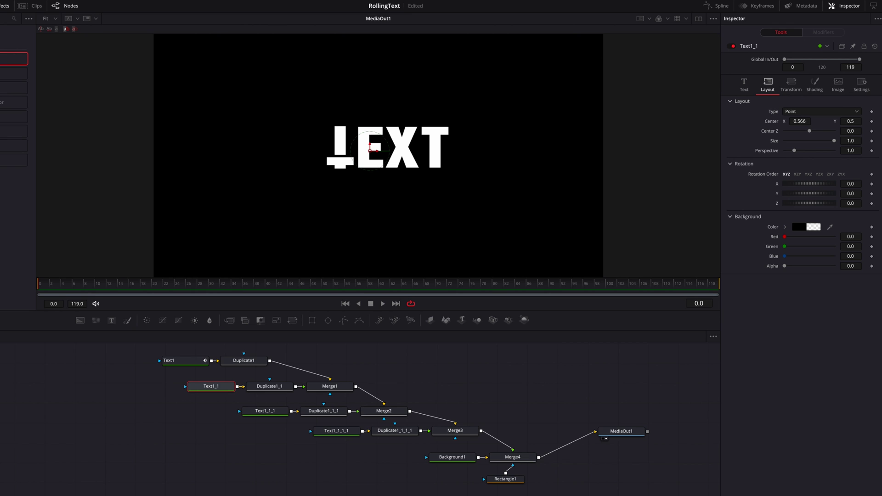
pyautogui.click(872, 121)
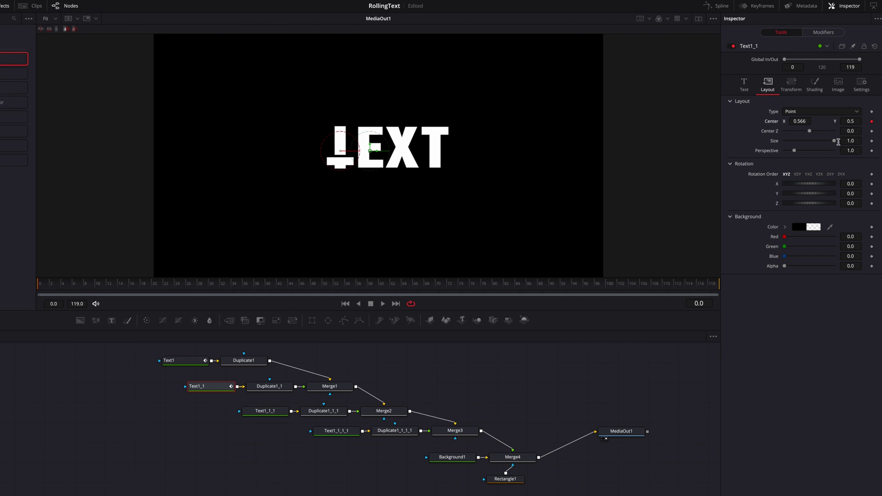
pyautogui.click(710, 286)
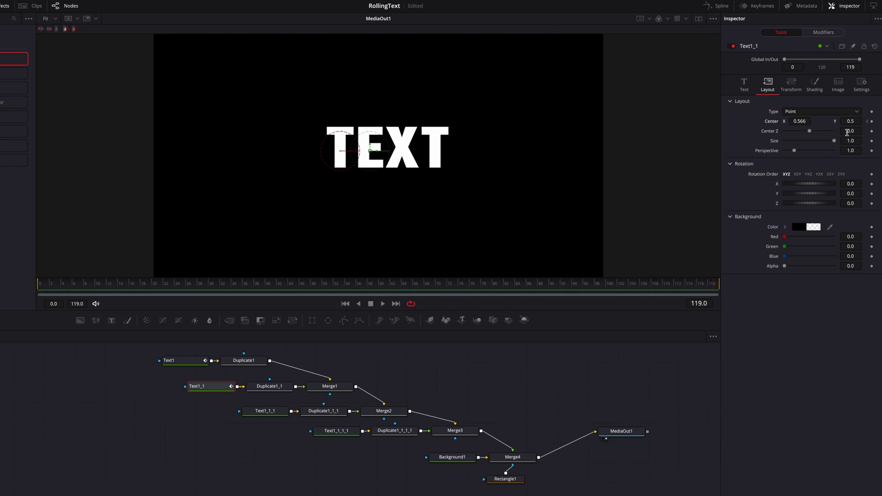
pyautogui.click(872, 122)
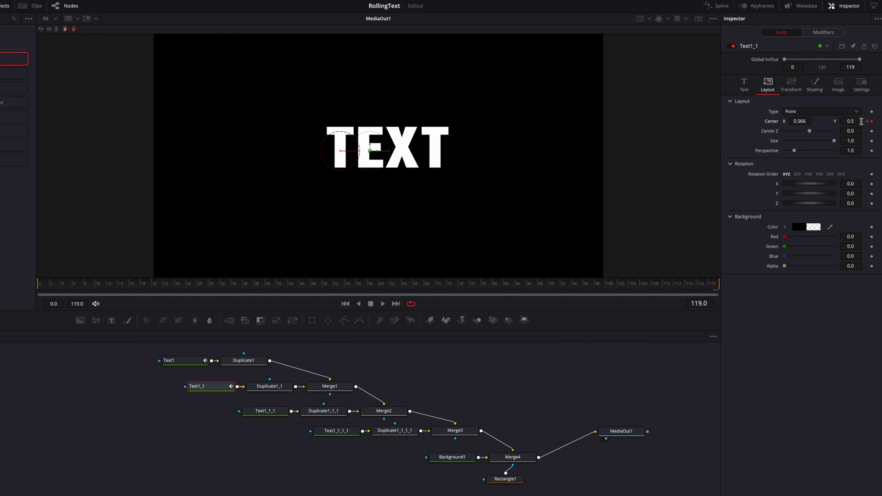
pyautogui.moveTo(859, 121); pyautogui.dragTo(725, 145)
pyautogui.scroll(2, 381, 158)
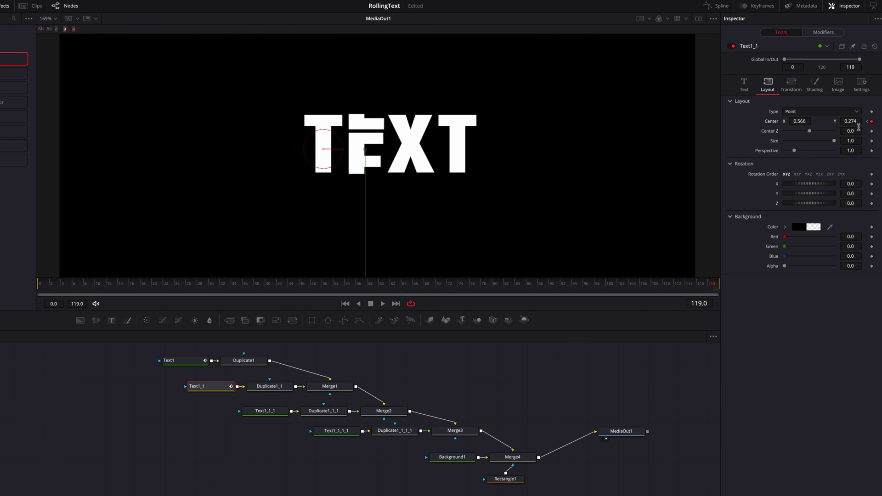
pyautogui.moveTo(859, 126)
pyautogui.mouseDown()
pyautogui.moveTo(848, 127)
pyautogui.moveTo(858, 125)
pyautogui.mouseUp()
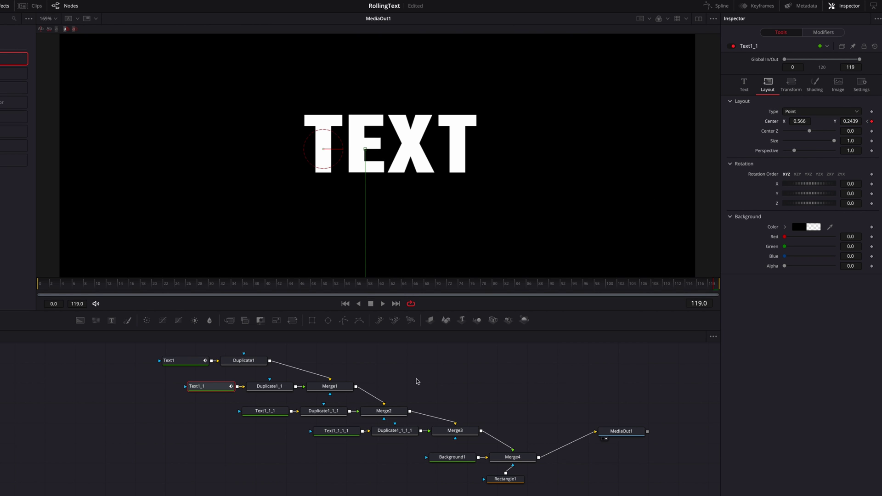
# Smooth Text1_1's Displacement keyframes and pull the top handle left, bottom handle right
pyautogui.click(720, 7)
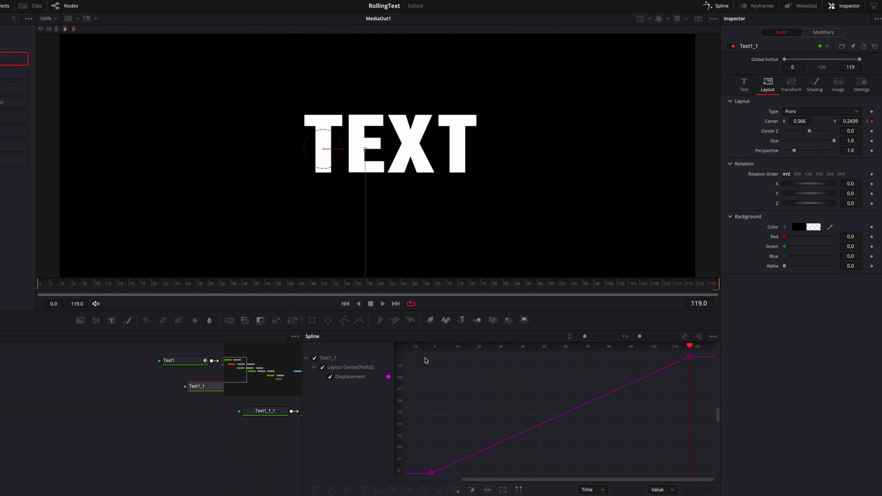
pyautogui.press('s')
pyautogui.moveTo(600, 356); pyautogui.dragTo(524, 356)
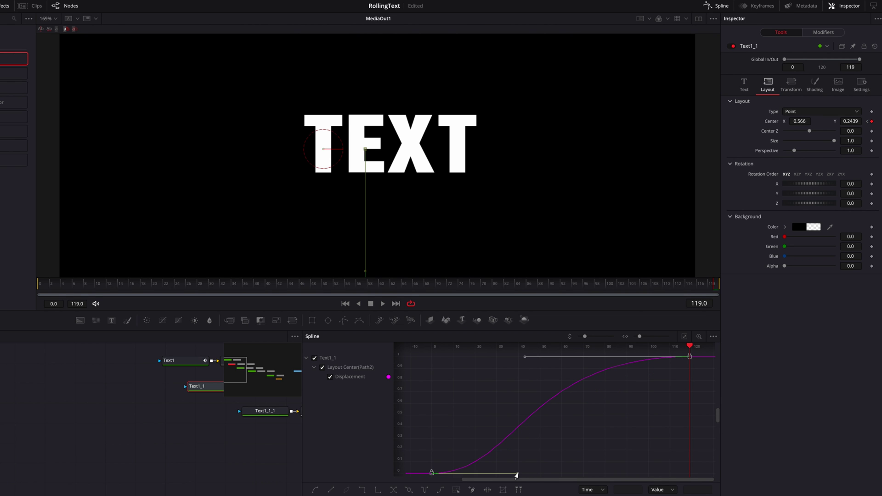
pyautogui.moveTo(516, 473); pyautogui.dragTo(533, 476)
pyautogui.click(725, 10)
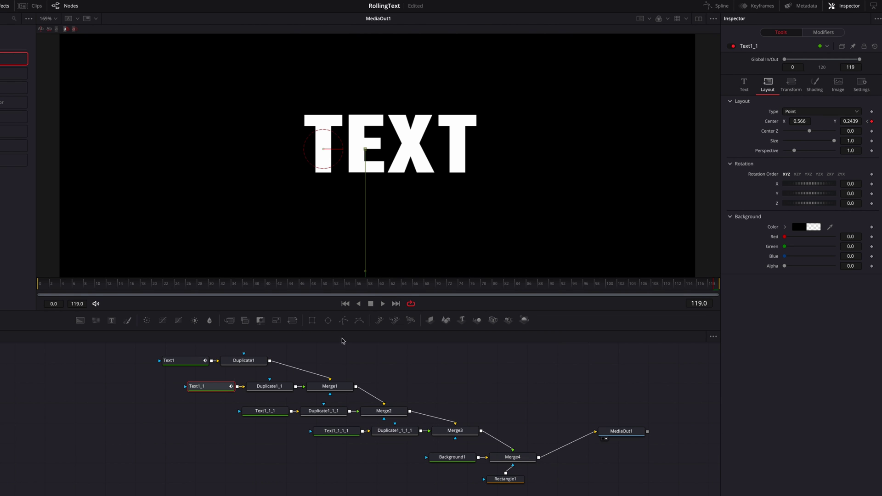
# Keyframe Text1_1_1's Center at frames 0 and 119, lowering its starting Y
pyautogui.click(274, 413)
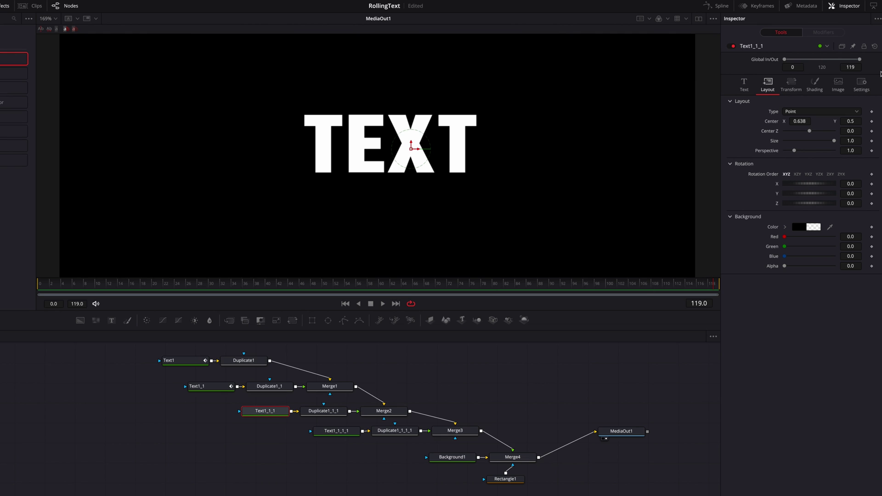
pyautogui.click(872, 121)
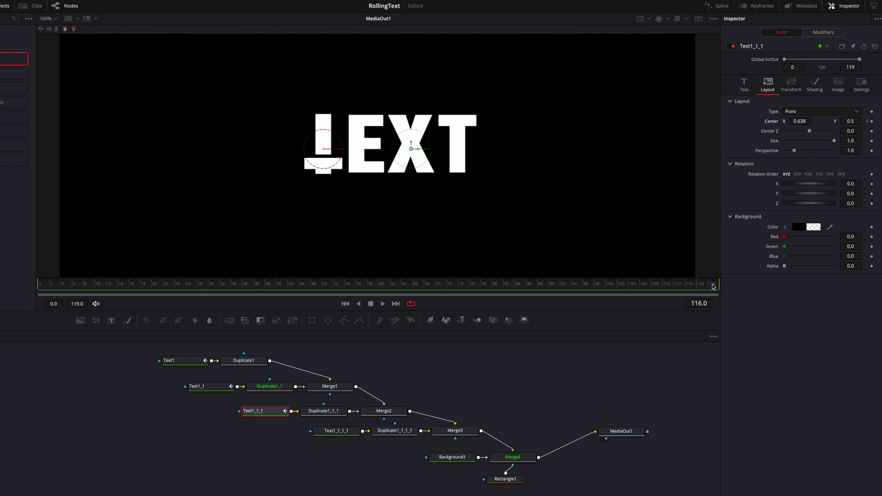
pyautogui.click(872, 122)
pyautogui.click(867, 121)
pyautogui.moveTo(854, 122); pyautogui.dragTo(794, 122)
# Smooth Text1_1_1's two keyframes into an ease curve and stretch its handles
pyautogui.click(716, 6)
pyautogui.click(684, 336)
pyautogui.hotkey('ctrl', 'a')
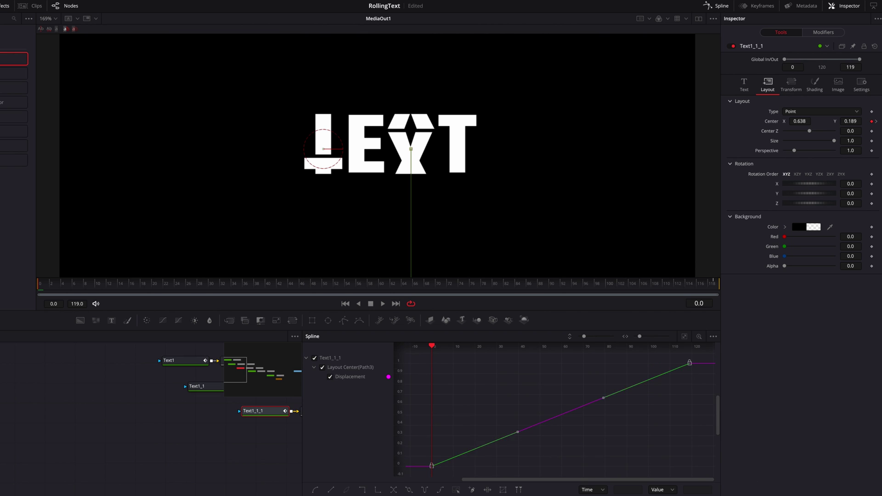
pyautogui.press('f')
pyautogui.moveTo(518, 467); pyautogui.dragTo(477, 467)
pyautogui.moveTo(603, 364); pyautogui.dragTo(477, 364)
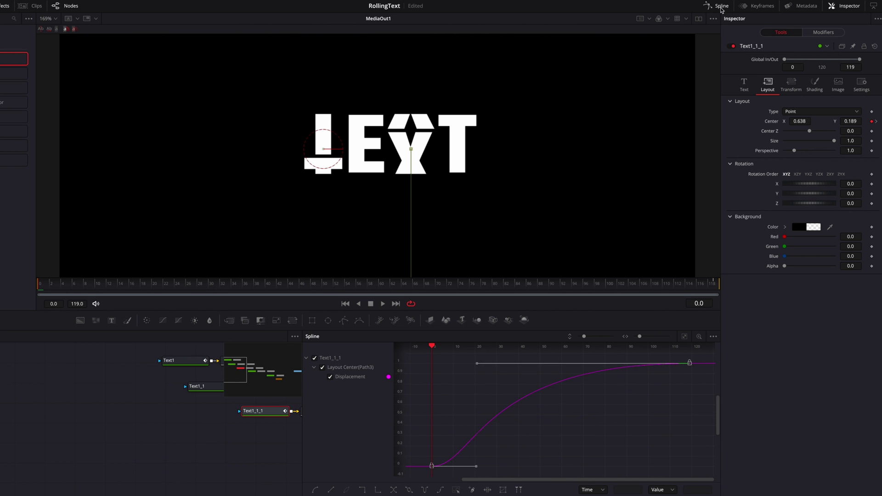
pyautogui.click(720, 6)
# Keyframe Text1_1_1_1's Center at frames 0 and 119 with a lowered Y value
pyautogui.click(338, 432)
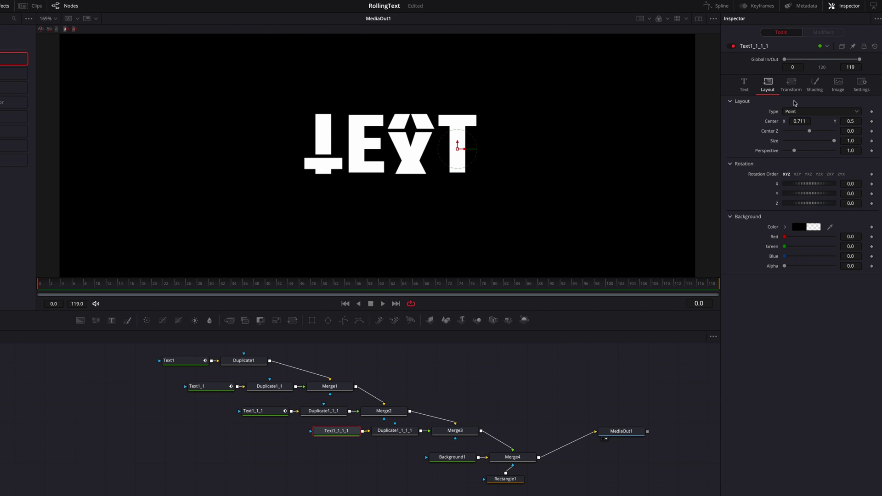
pyautogui.click(872, 121)
pyautogui.press('End')
pyautogui.moveTo(856, 122)
pyautogui.mouseDown()
pyautogui.moveTo(776, 123)
pyautogui.moveTo(844, 122)
pyautogui.mouseUp()
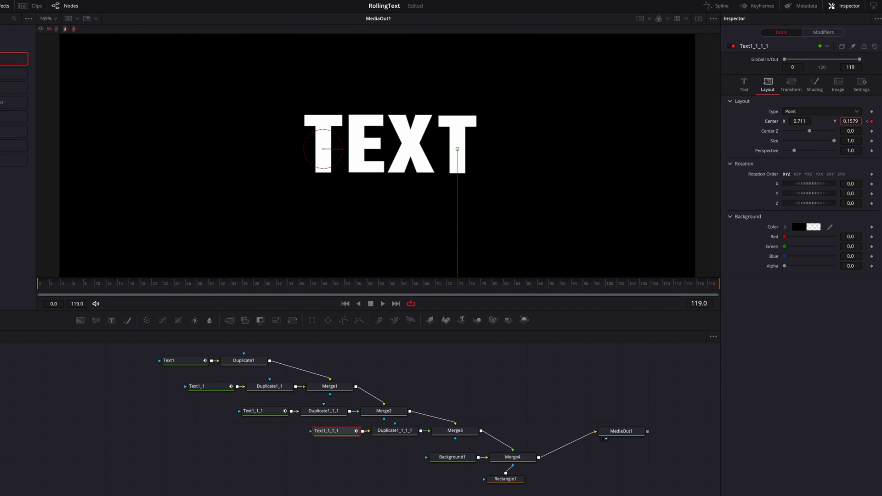
pyautogui.press('Home')
# Smooth Text1_1_1_1's keyframes into an ease curve, pulling the top handle left and bottom right
pyautogui.click(722, 7)
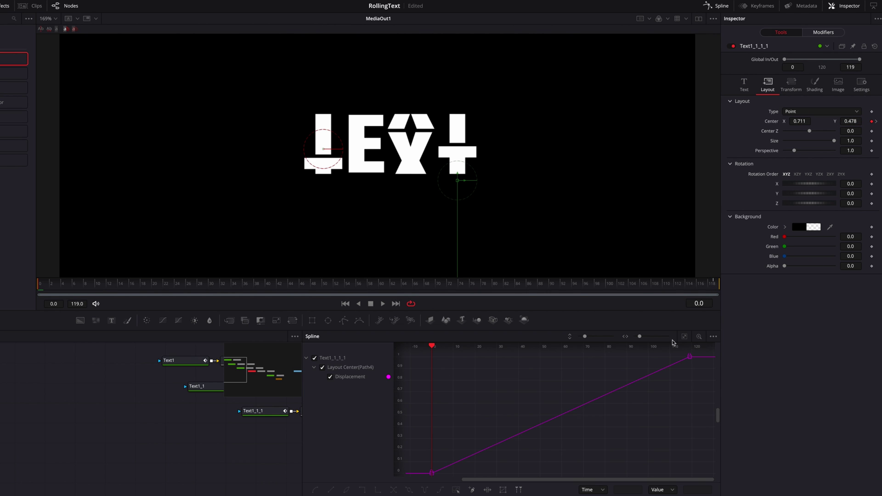
pyautogui.click(684, 337)
pyautogui.moveTo(419, 357); pyautogui.dragTo(699, 474)
pyautogui.press('f')
pyautogui.moveTo(604, 364); pyautogui.dragTo(476, 380)
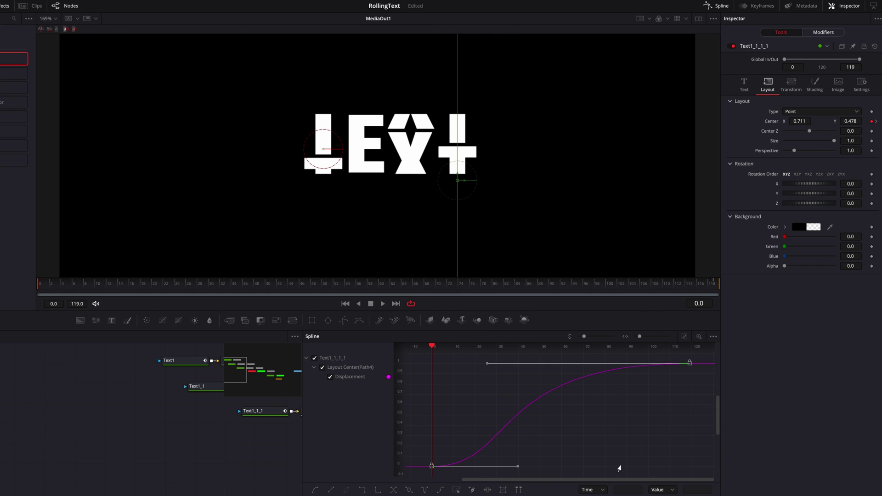
pyautogui.moveTo(518, 466); pyautogui.dragTo(694, 466)
pyautogui.click(712, 6)
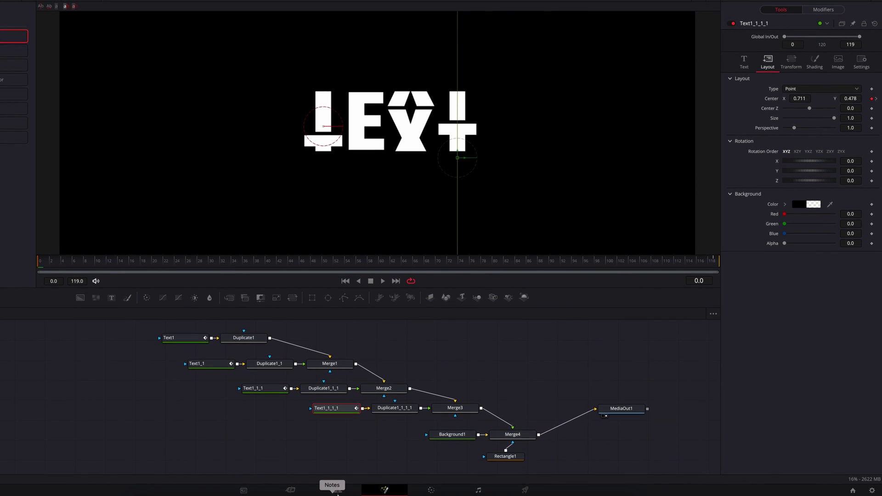
# Play the Fusion Composition on Timeline 1 in the Edit page, then return the playhead to the start
pyautogui.click(342, 489)
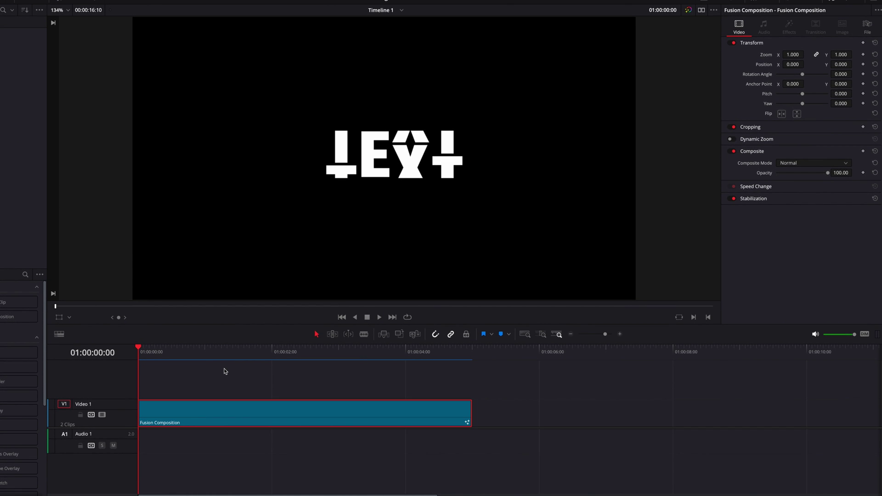
pyautogui.press('space')
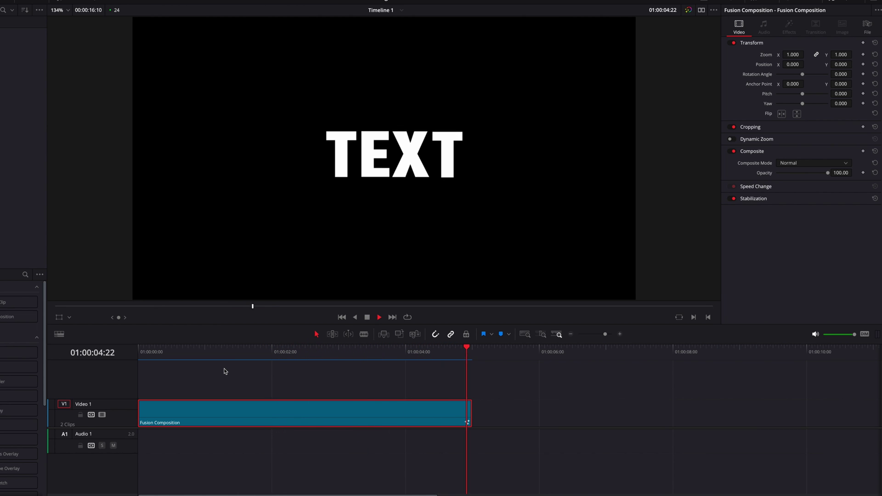
pyautogui.press('space')
pyautogui.moveTo(210, 351); pyautogui.dragTo(160, 381)
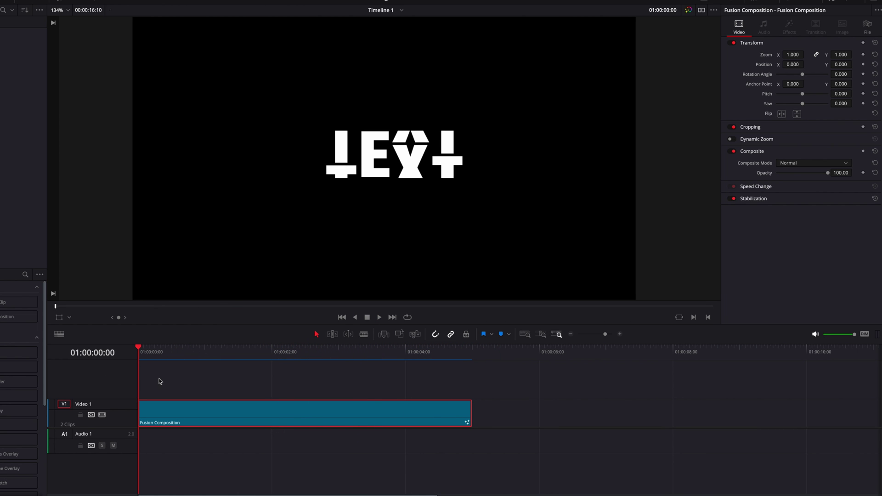